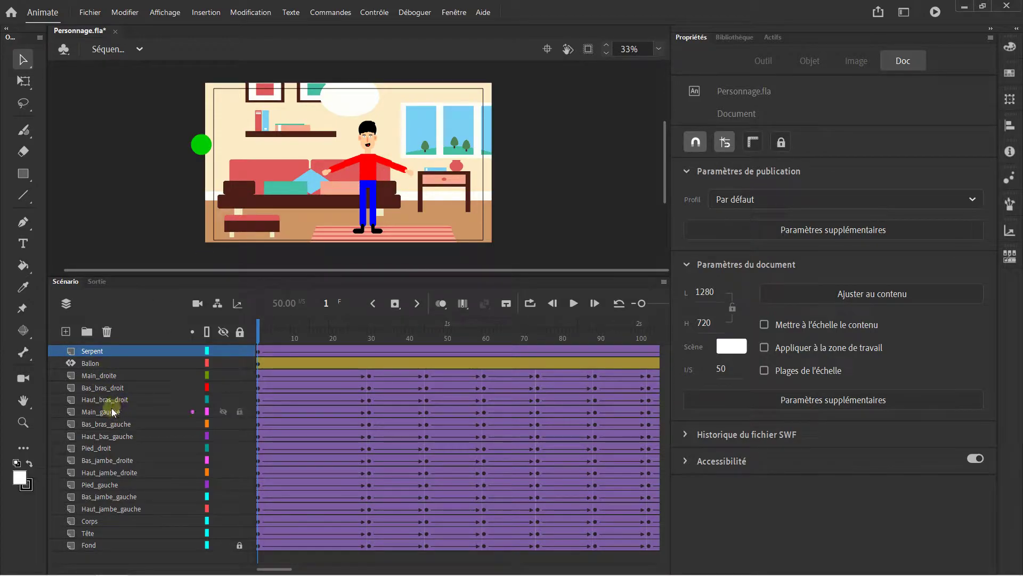
Test the animation in a preview window to watch it play, and close the preview
scroll(379, 173, up, 2)
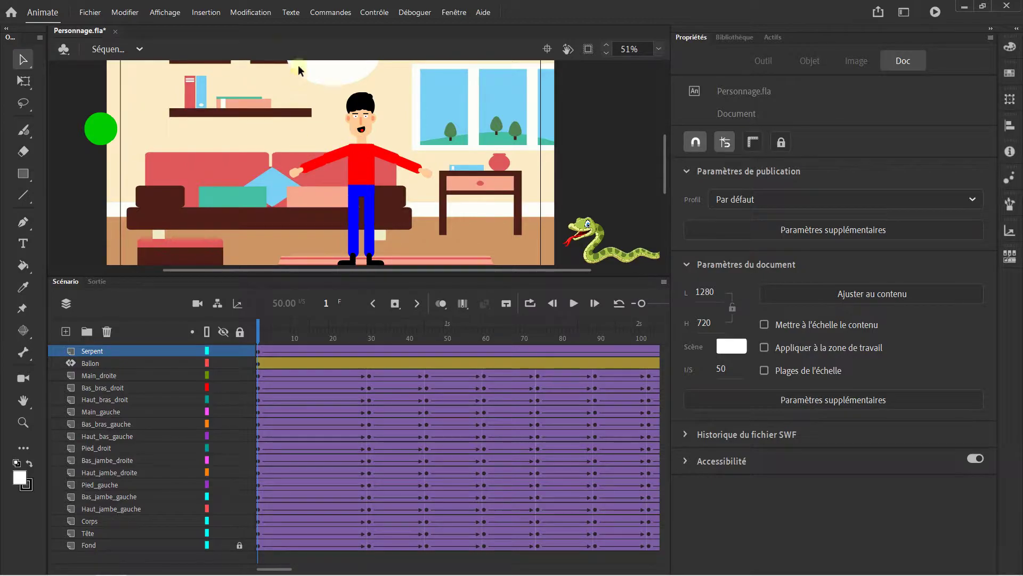
click(375, 17)
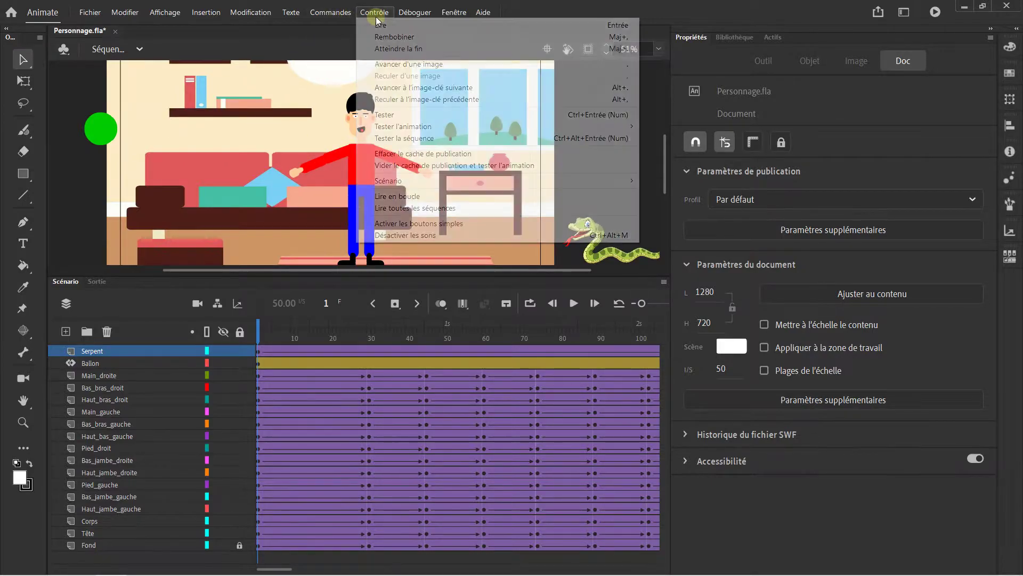
click(394, 115)
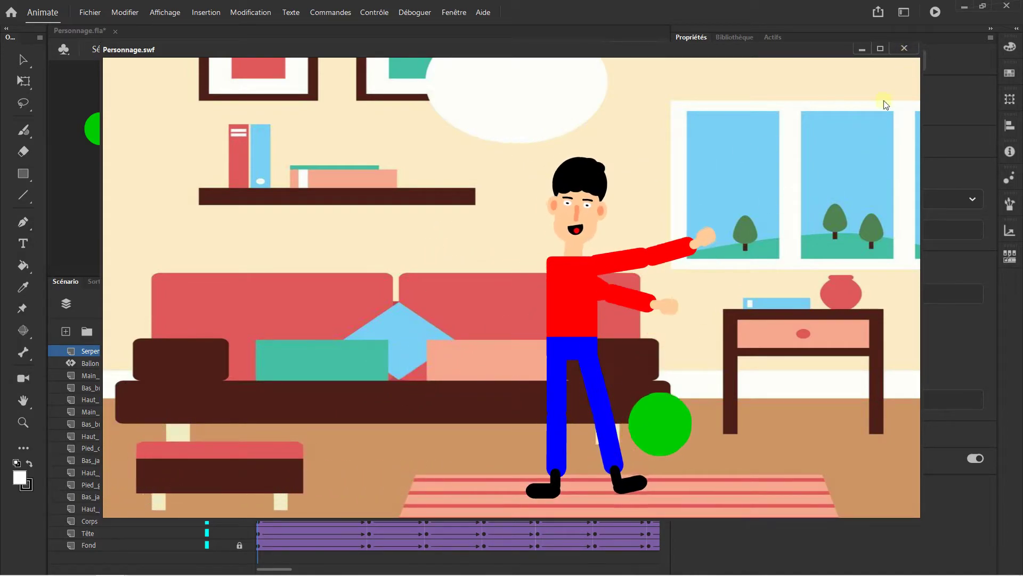
click(904, 48)
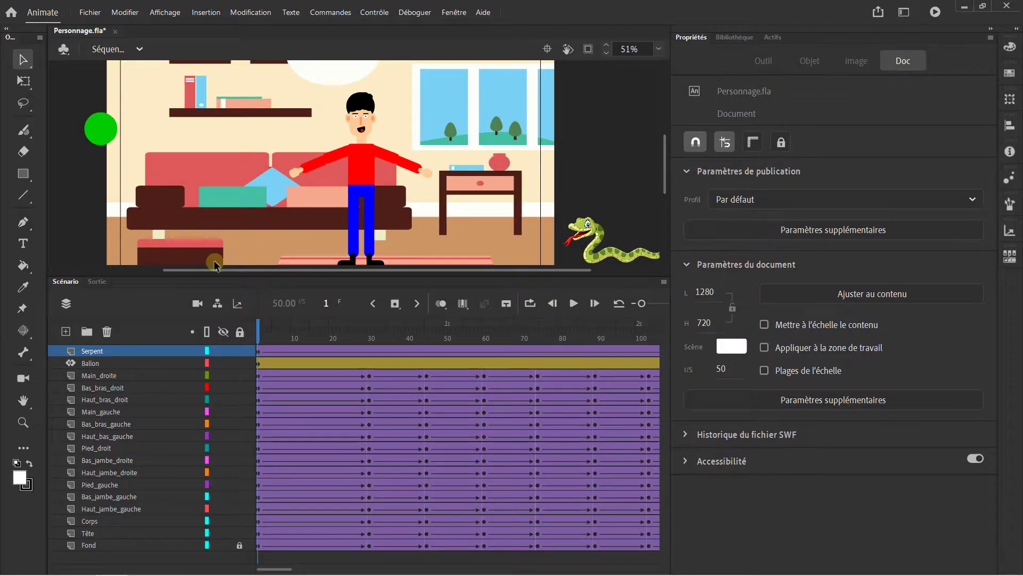
click(195, 304)
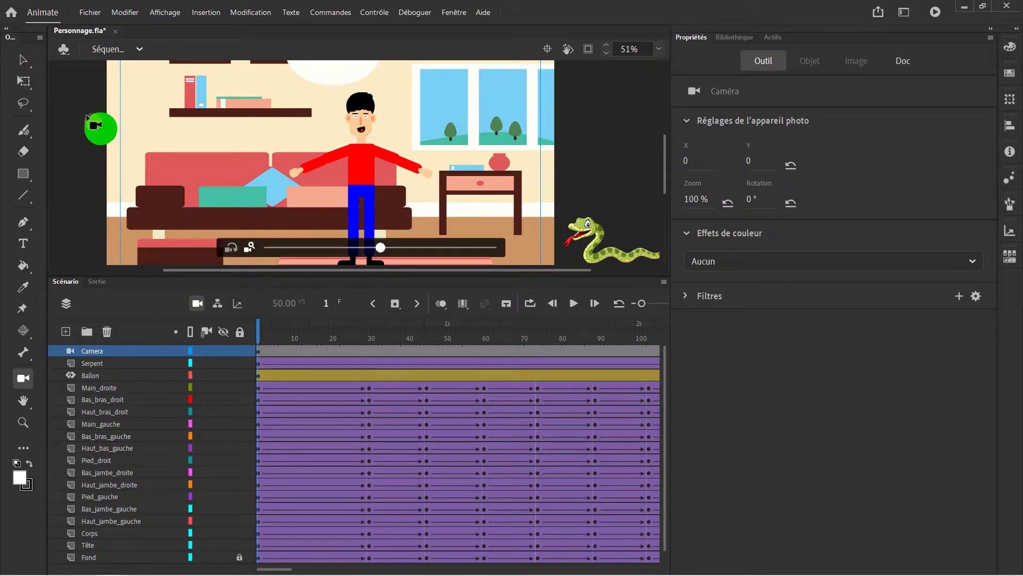
click(125, 12)
click(140, 26)
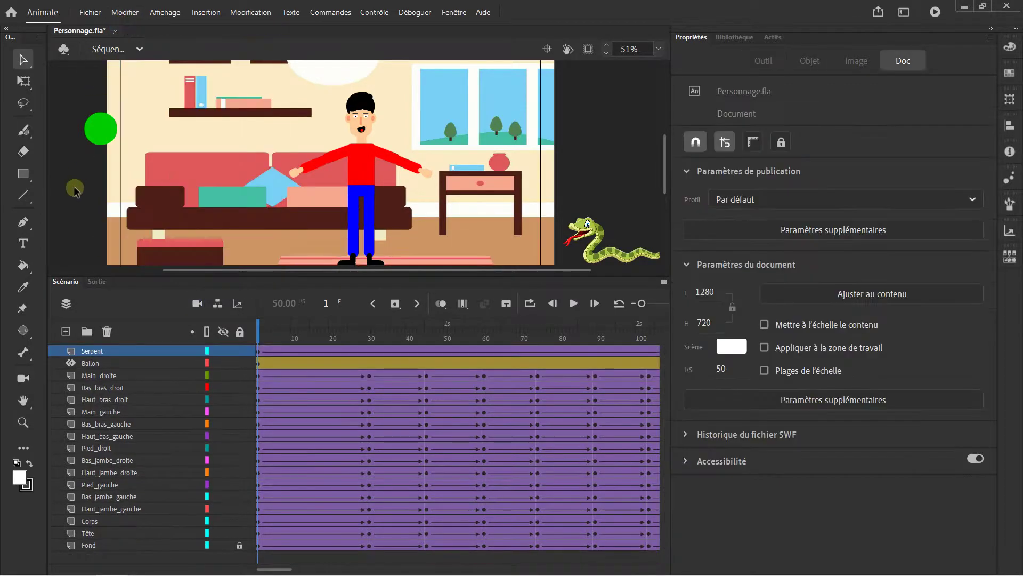
Add a camera layer to the scene with the Camera tool and keep the playhead on frame 1
click(23, 378)
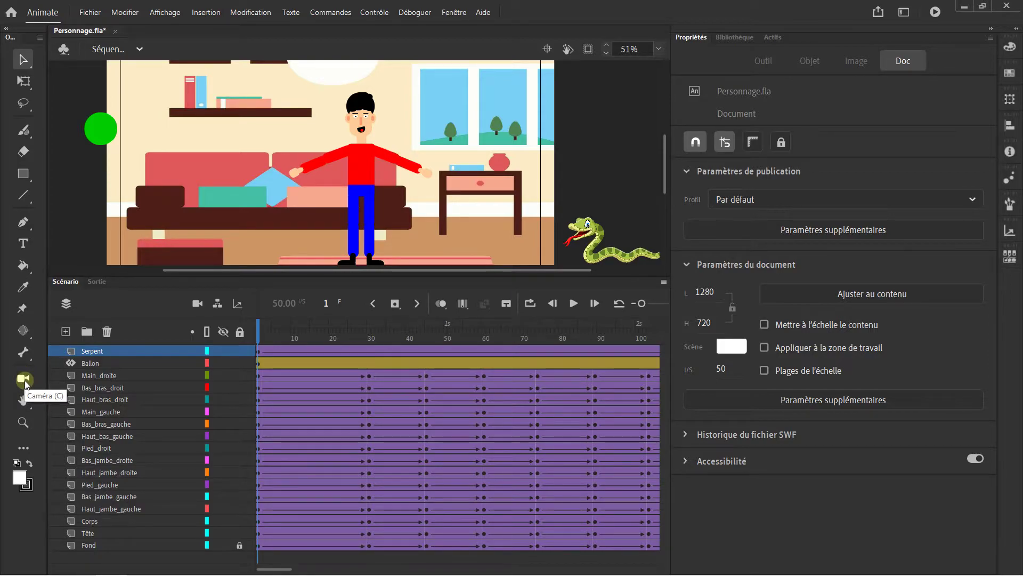
click(93, 351)
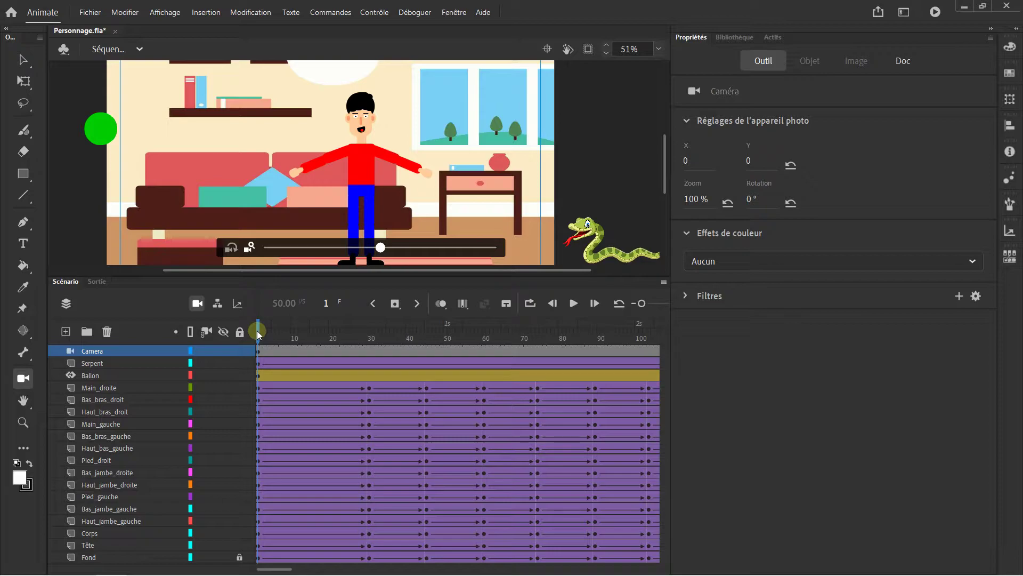
drag(258, 334, 179, 330)
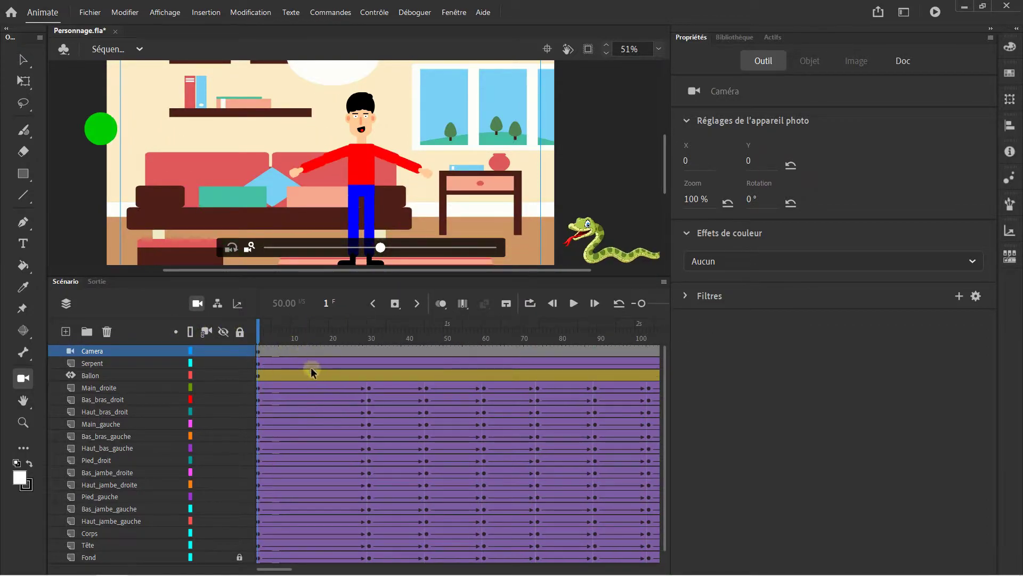
drag(642, 303, 637, 303)
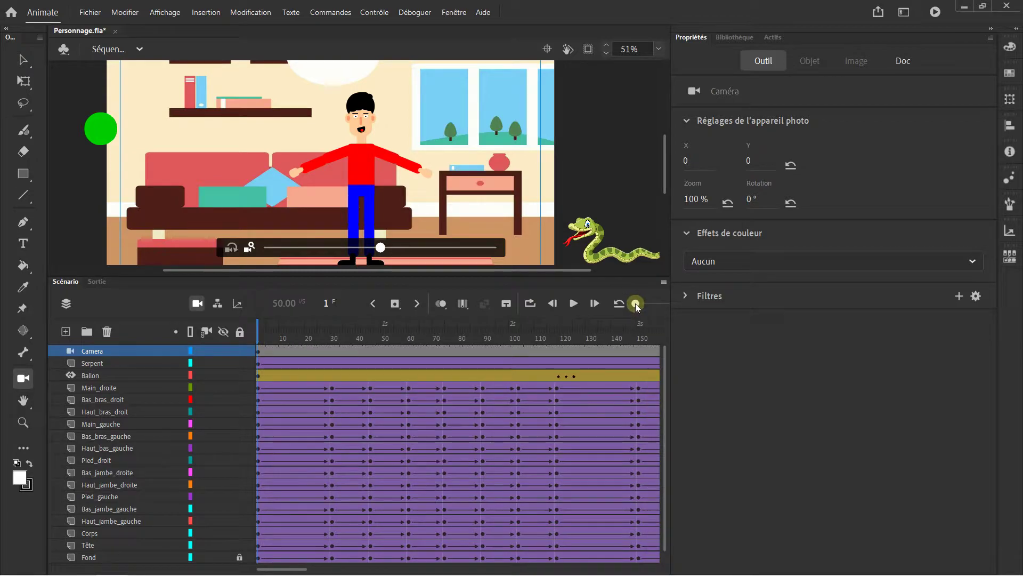
mouse_move(260, 333)
mouse_down()
mouse_move(769, 321)
mouse_move(471, 353)
mouse_move(343, 324)
mouse_move(139, 308)
mouse_move(260, 330)
mouse_up()
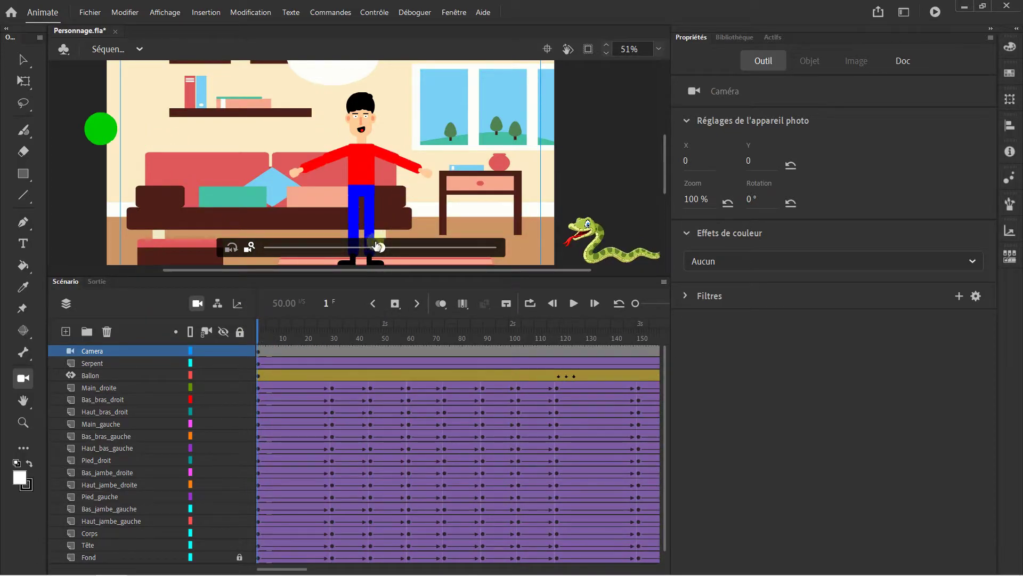
Set the camera's zoom at frame 1 to about 107% and reposition its view to about X 26, Y -12
drag(380, 247, 334, 248)
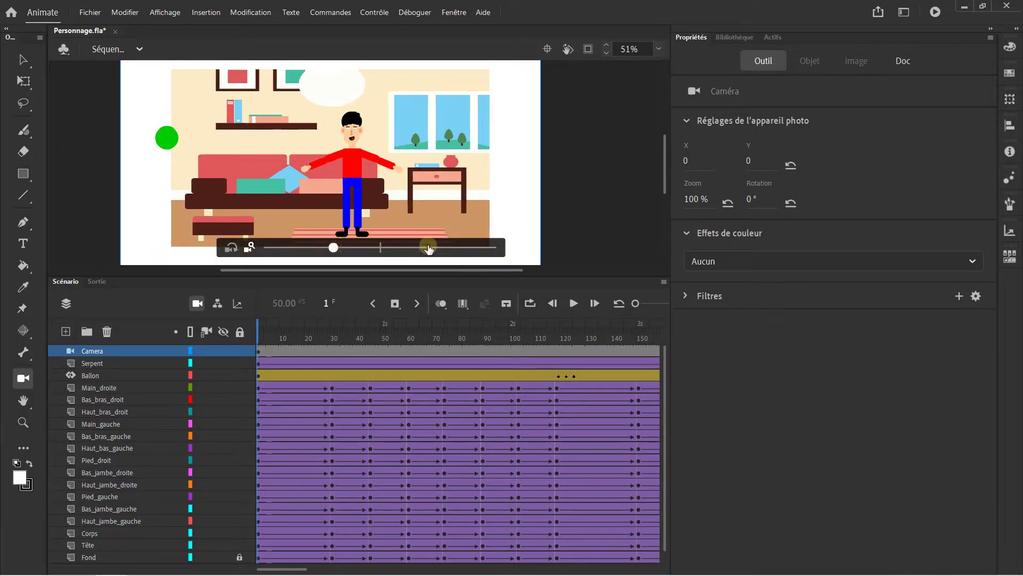
drag(429, 248, 464, 246)
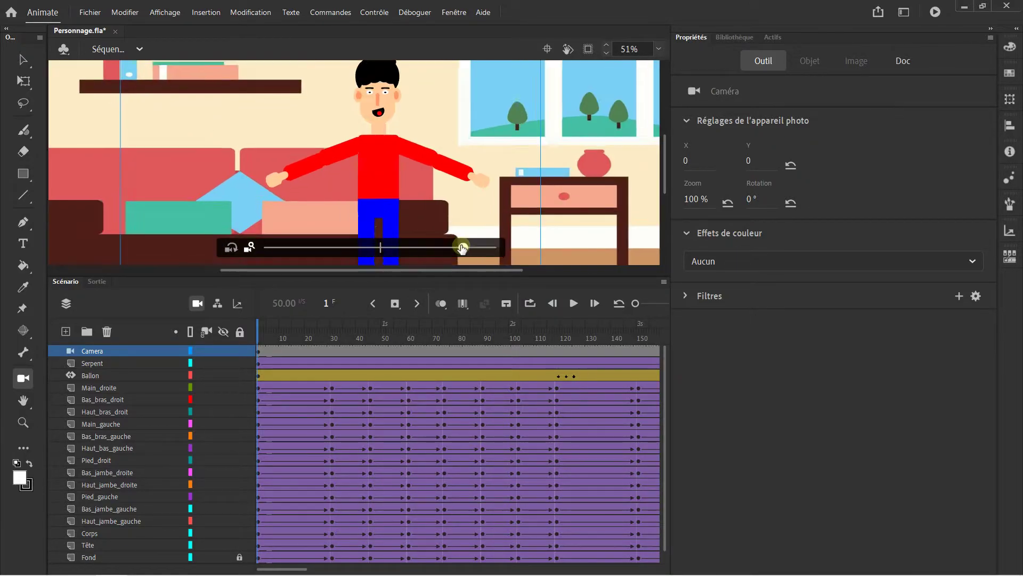
mouse_move(382, 248)
mouse_down()
mouse_move(367, 246)
mouse_move(388, 246)
mouse_move(380, 247)
mouse_up()
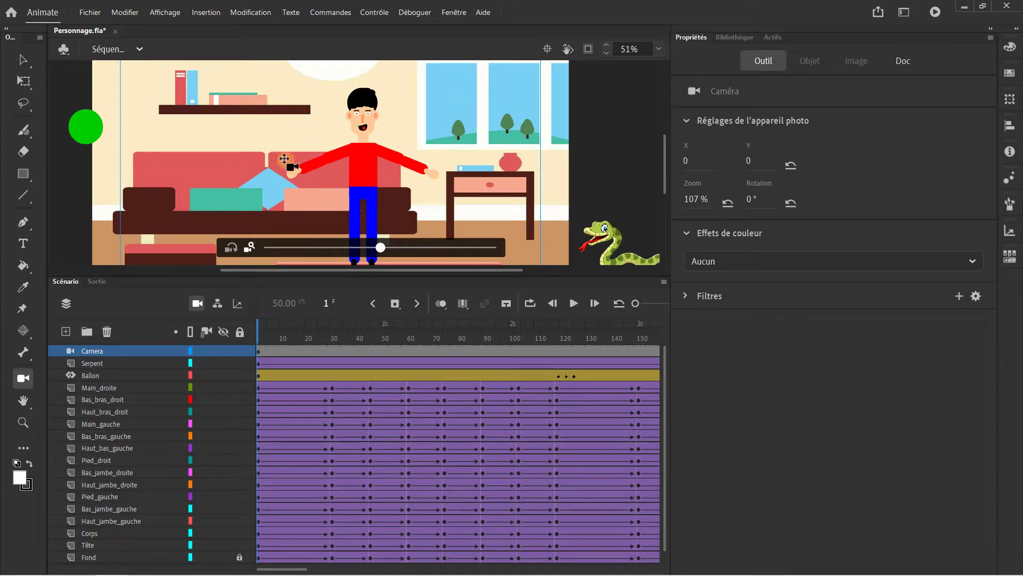
drag(309, 128, 320, 150)
key(ctrl+minus)
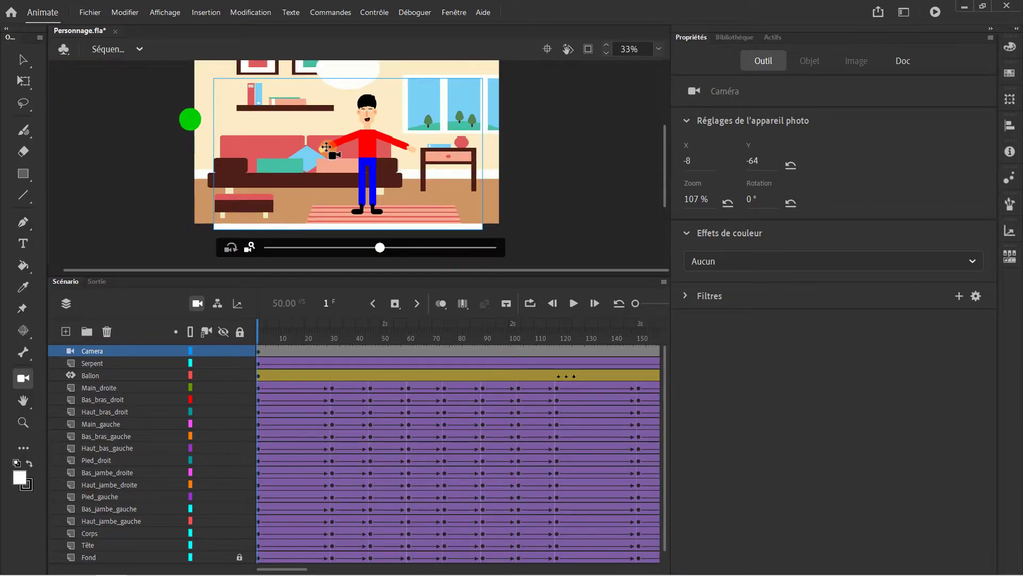
scroll(323, 147, up, 2)
drag(320, 148, 320, 136)
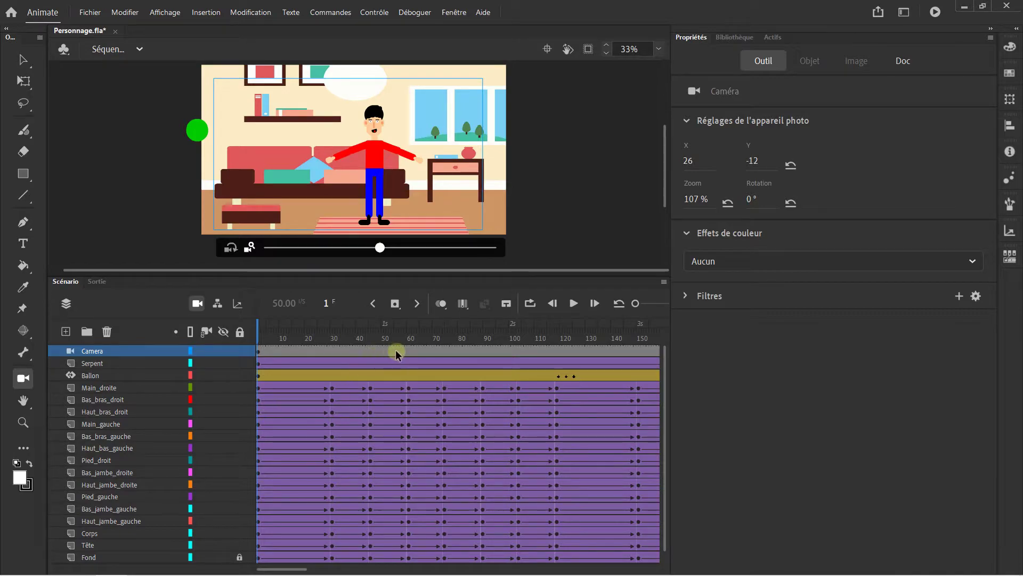
Insert a keyframe on the Camera layer at frame 101
click(516, 348)
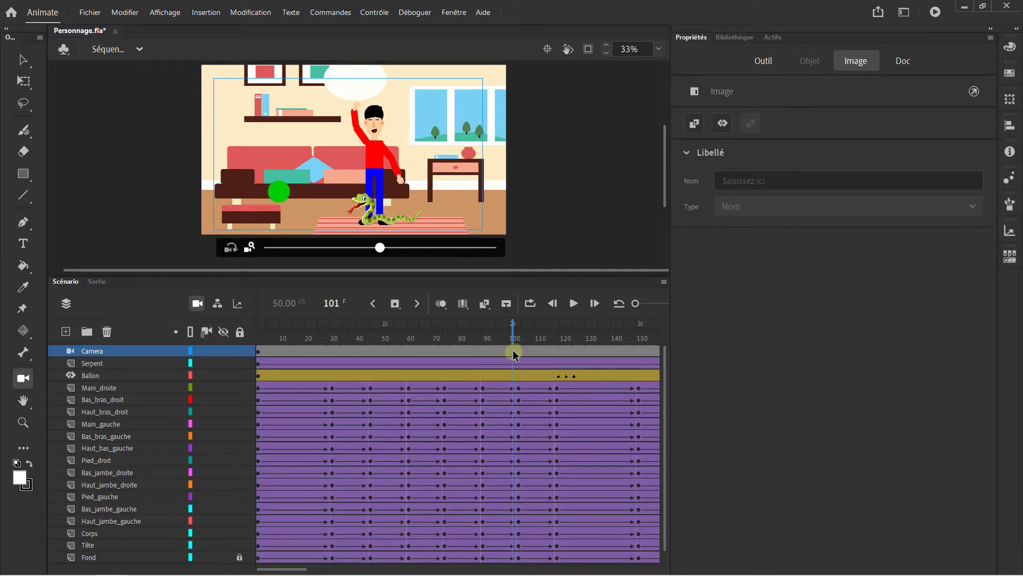
drag(638, 303, 642, 302)
click(580, 352)
drag(580, 352, 576, 353)
right_click(578, 352)
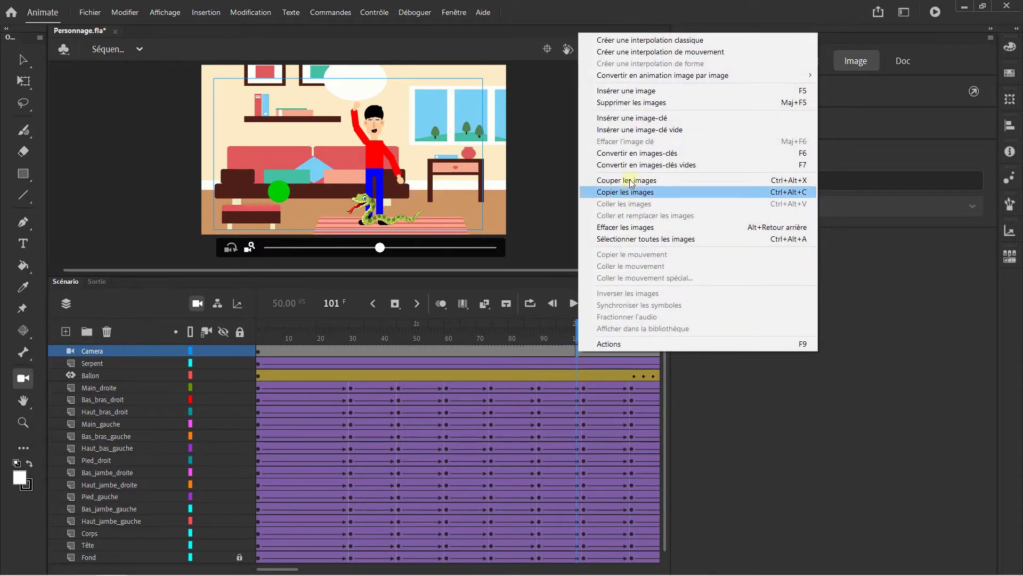
click(633, 119)
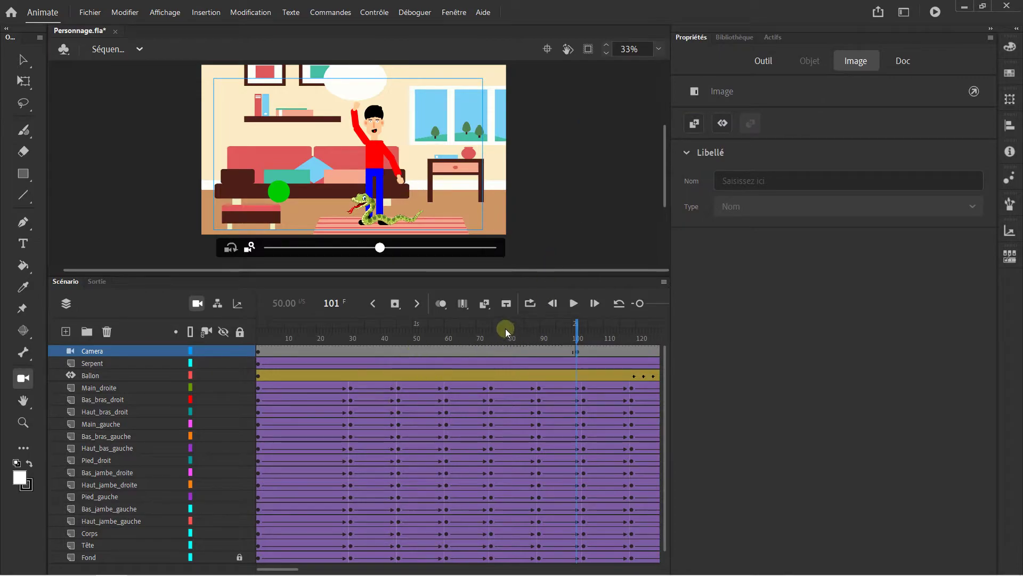
Zoom the camera in to about 132% at the frame 101 keyframe
click(390, 252)
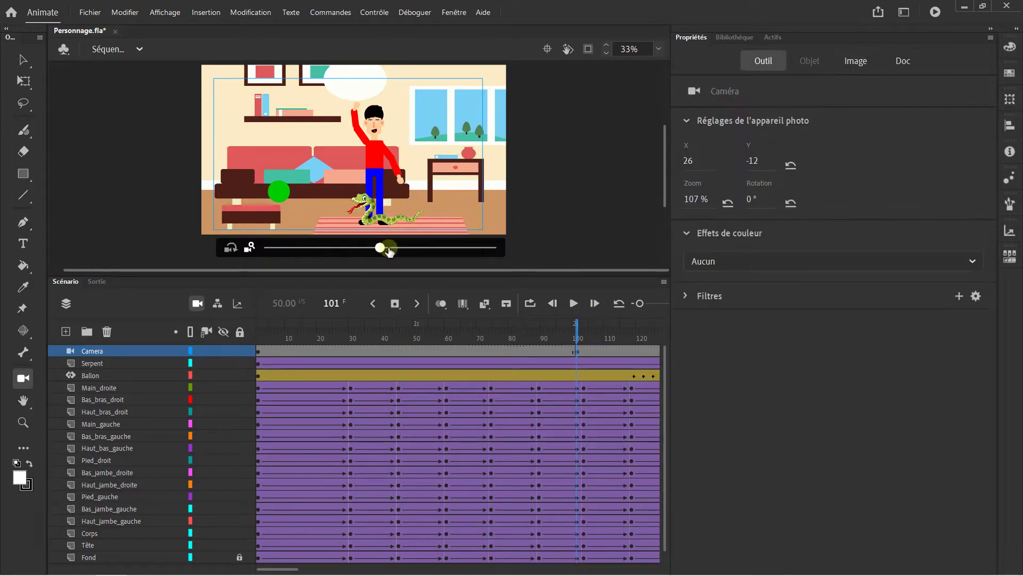
drag(390, 252, 449, 250)
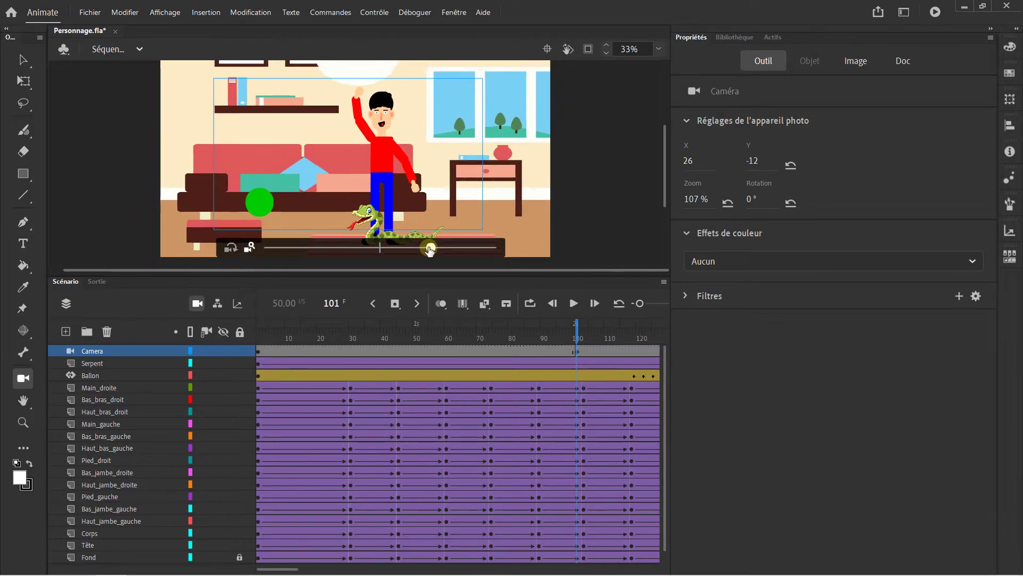
drag(430, 249, 496, 248)
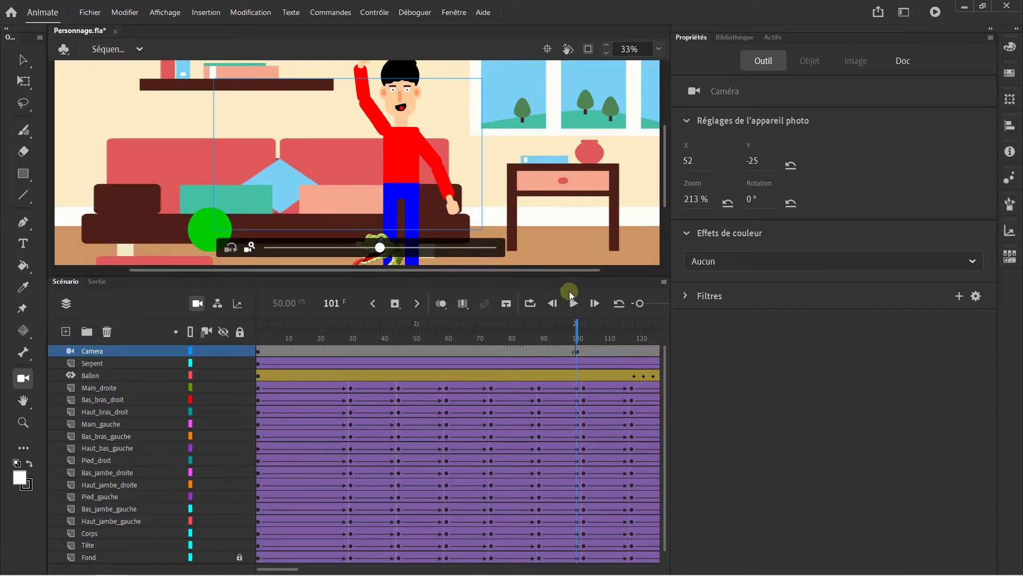
drag(381, 248, 309, 251)
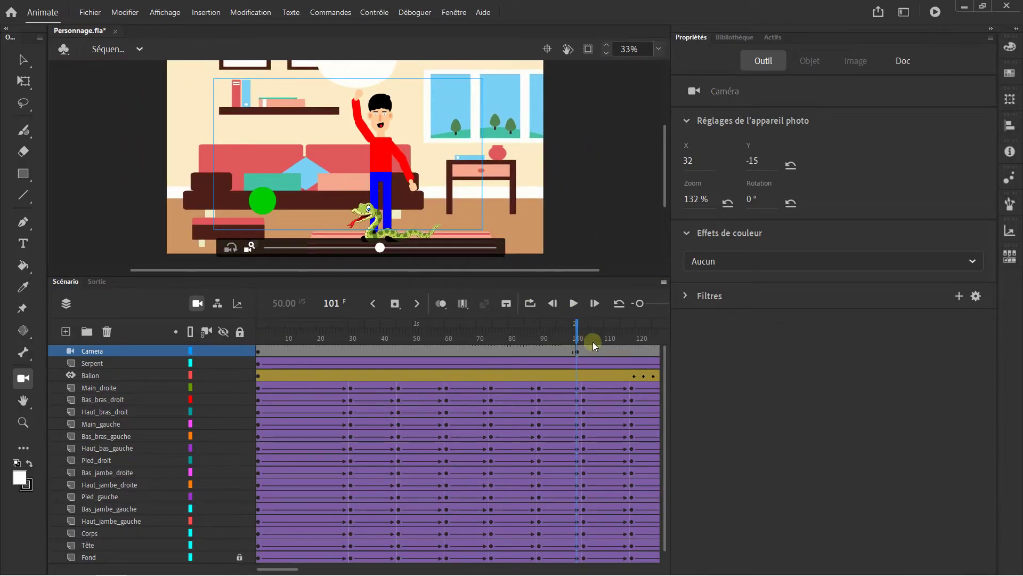
mouse_move(577, 334)
mouse_down()
mouse_move(249, 334)
mouse_move(581, 332)
mouse_up()
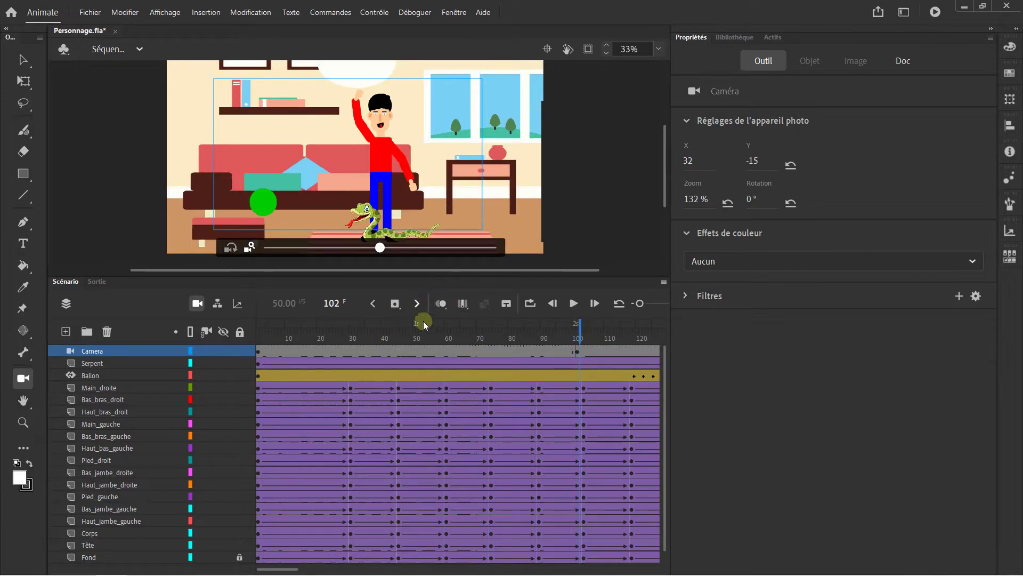
Create a classic tween on the Camera layer between frames 1 and 101 and scrub to check the zoom
click(431, 347)
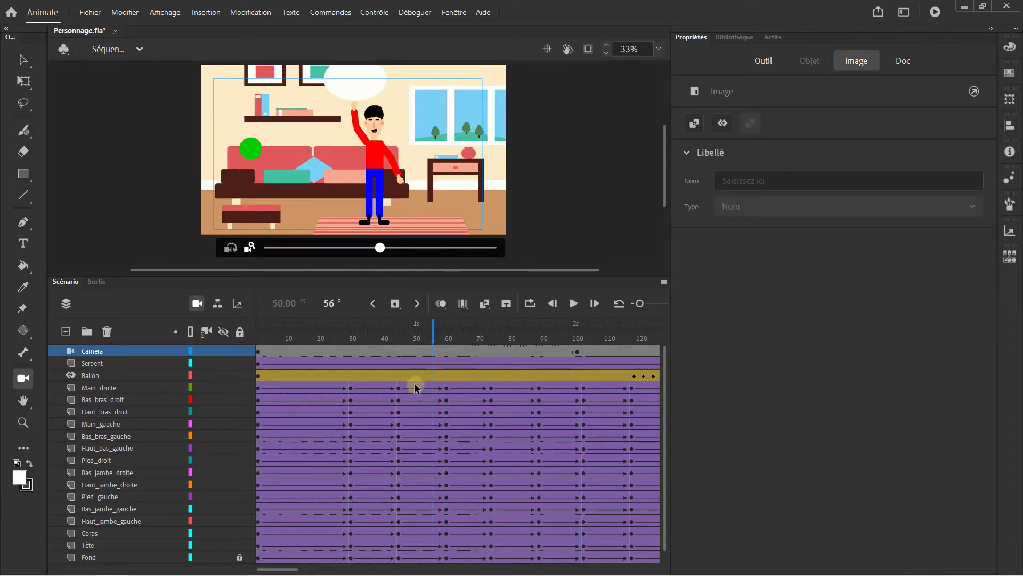
right_click(433, 352)
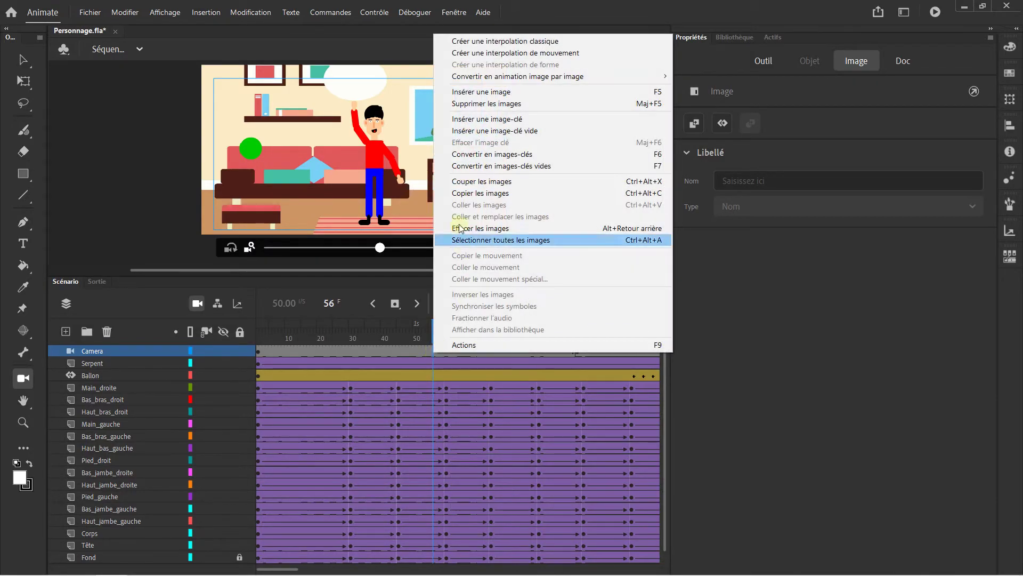
click(482, 41)
drag(433, 336, 577, 334)
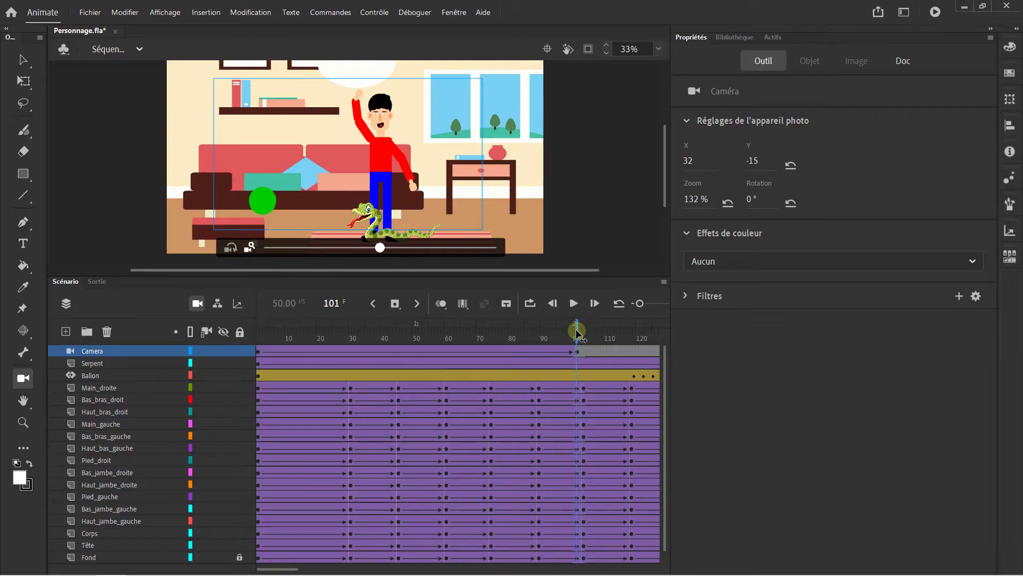
Insert a Camera layer keyframe at frame 301, with the camera zoomed out to about 103% and moved to about X -39, Y -12
drag(281, 569, 358, 565)
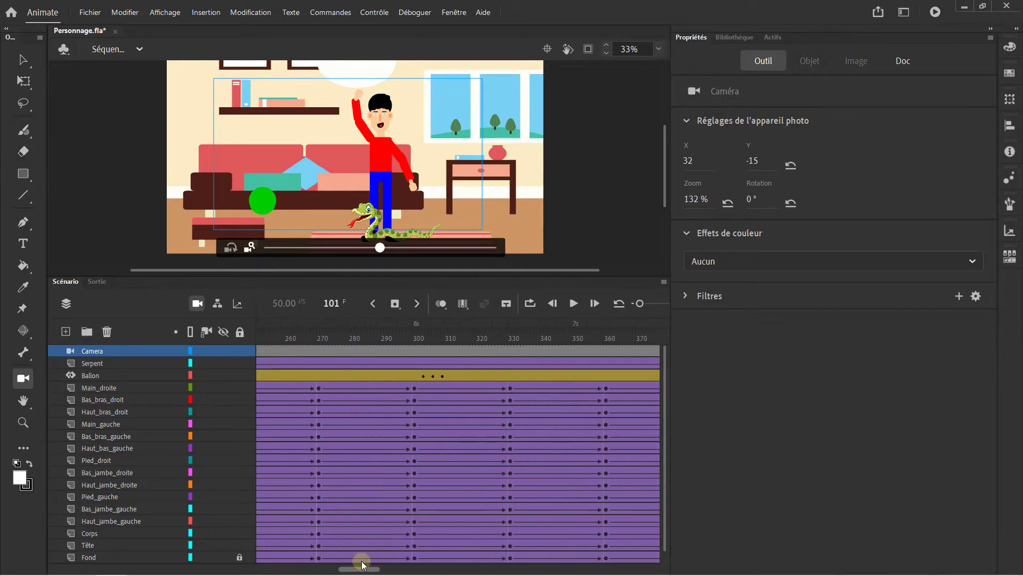
click(418, 353)
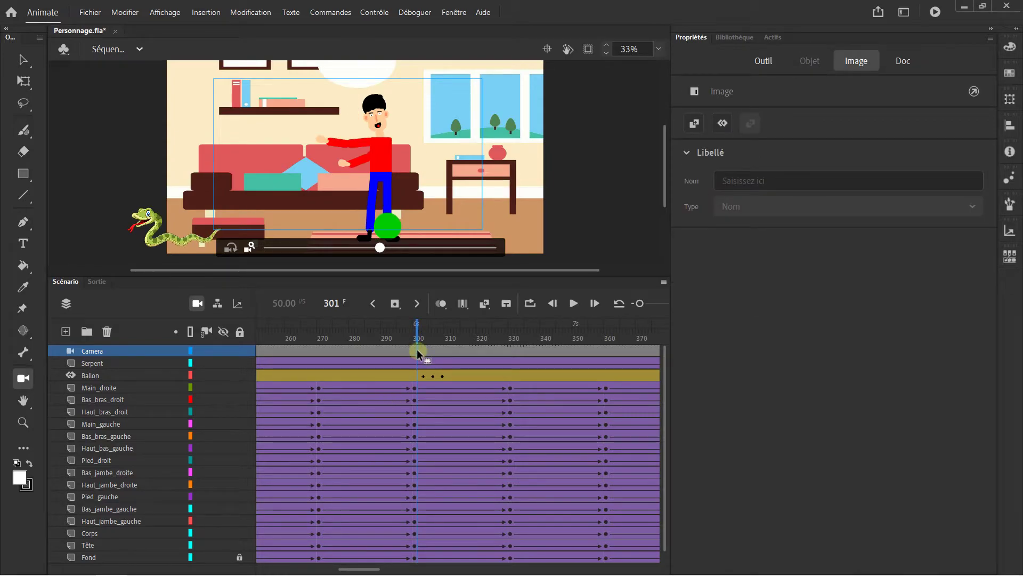
right_click(417, 350)
click(493, 116)
drag(385, 251, 382, 273)
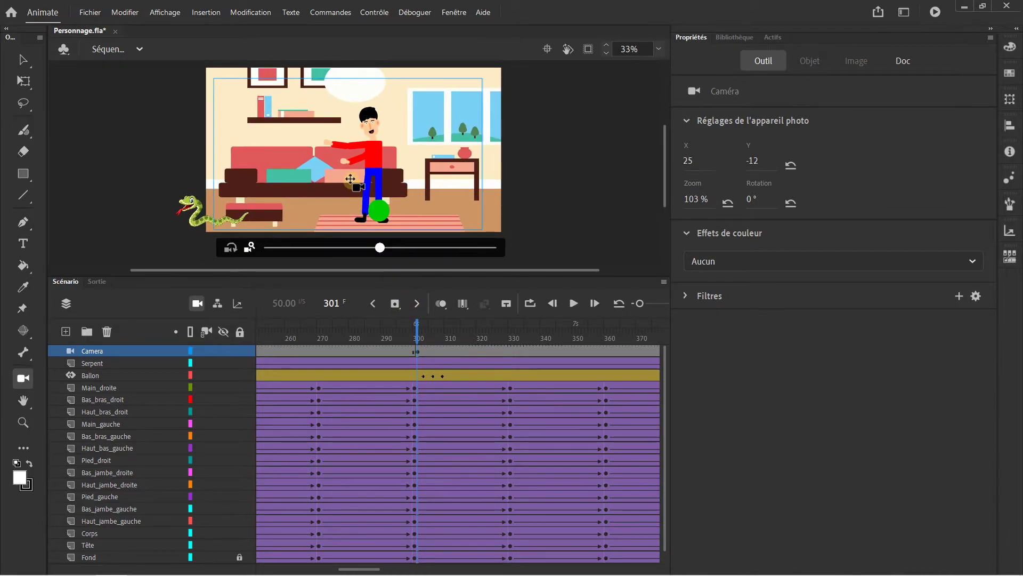
mouse_move(350, 179)
mouse_down()
mouse_move(365, 178)
mouse_move(349, 180)
mouse_up()
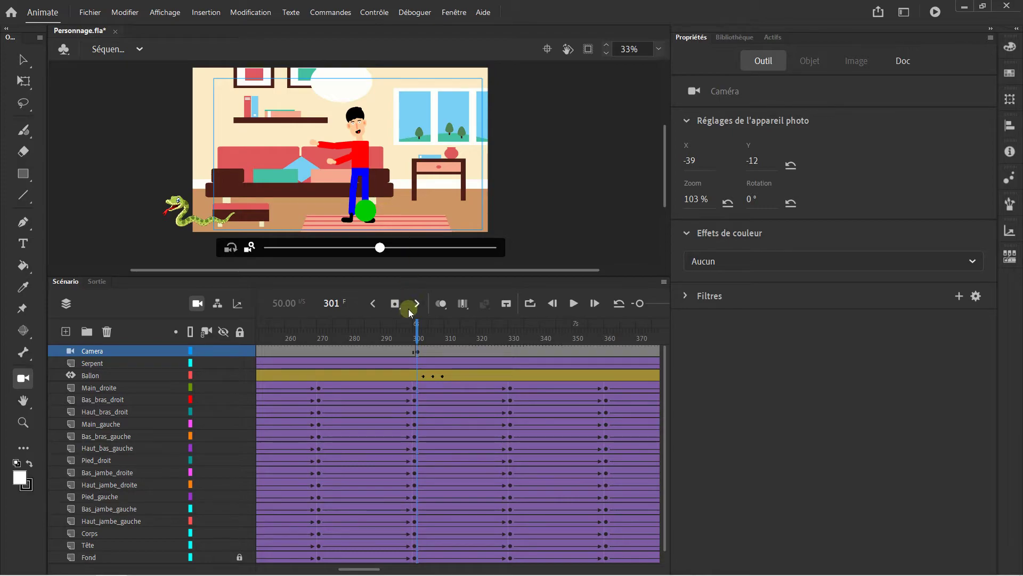
Insert a keyframe on the Camera layer at frame 502
drag(418, 332, 517, 337)
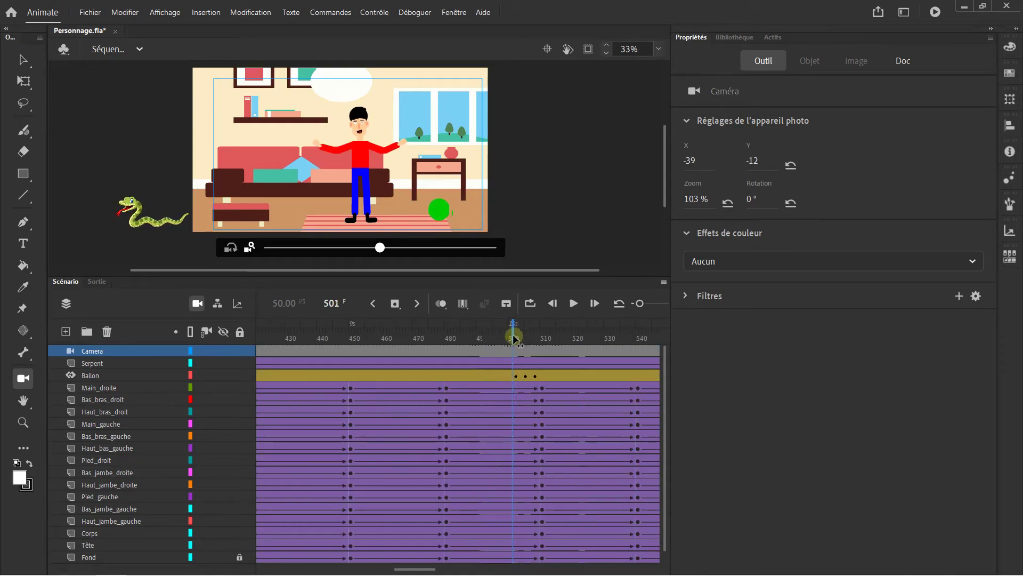
click(515, 355)
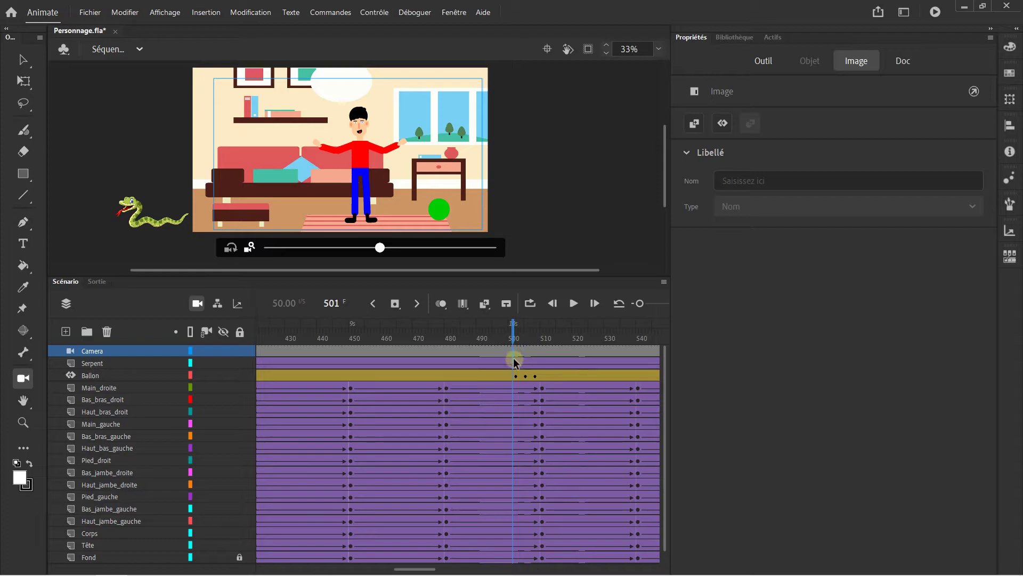
right_click(515, 353)
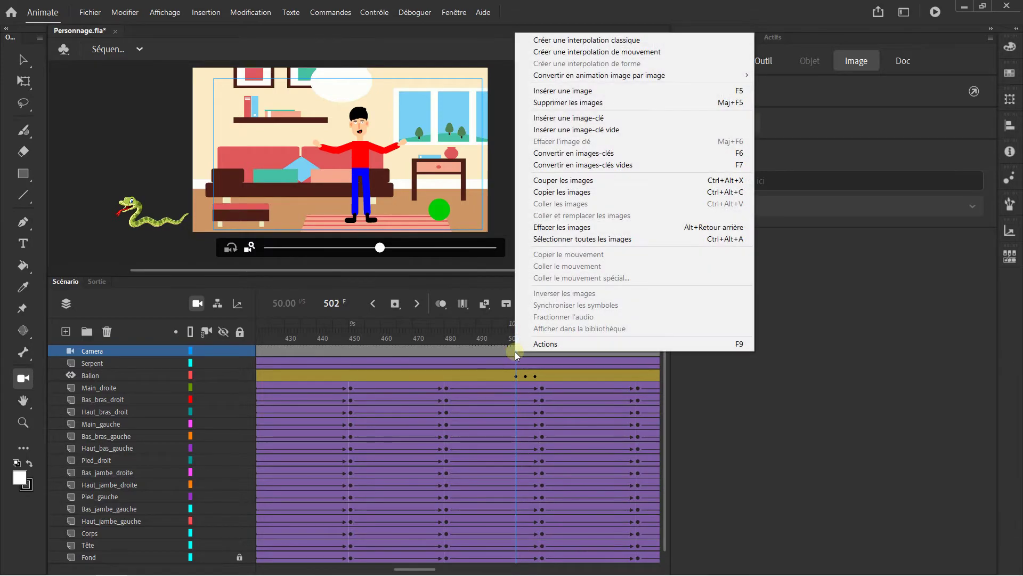
click(570, 120)
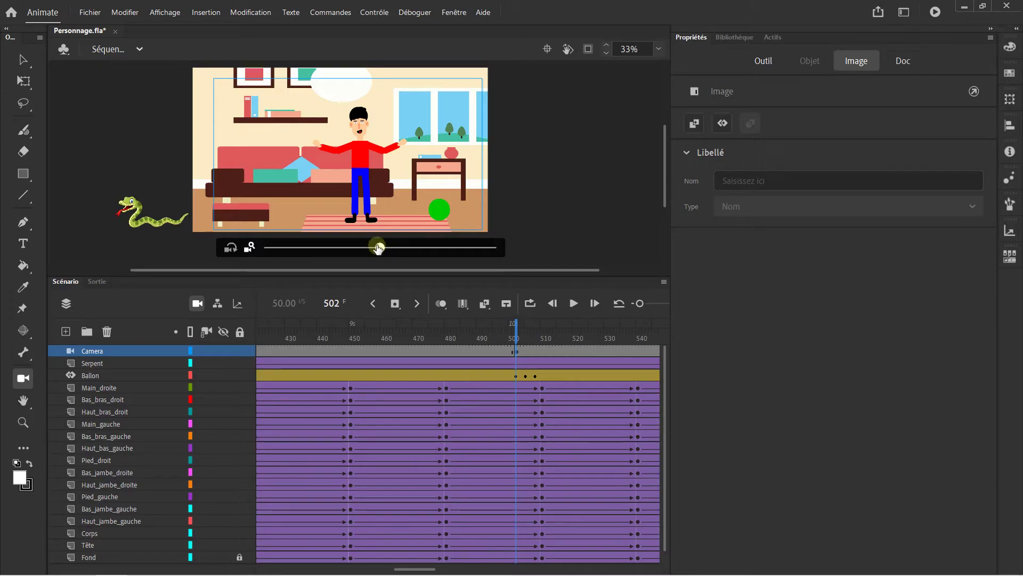
Zoom the camera in to about 152% and move it to about X -278, Y -18 at frame 502
drag(377, 248, 450, 245)
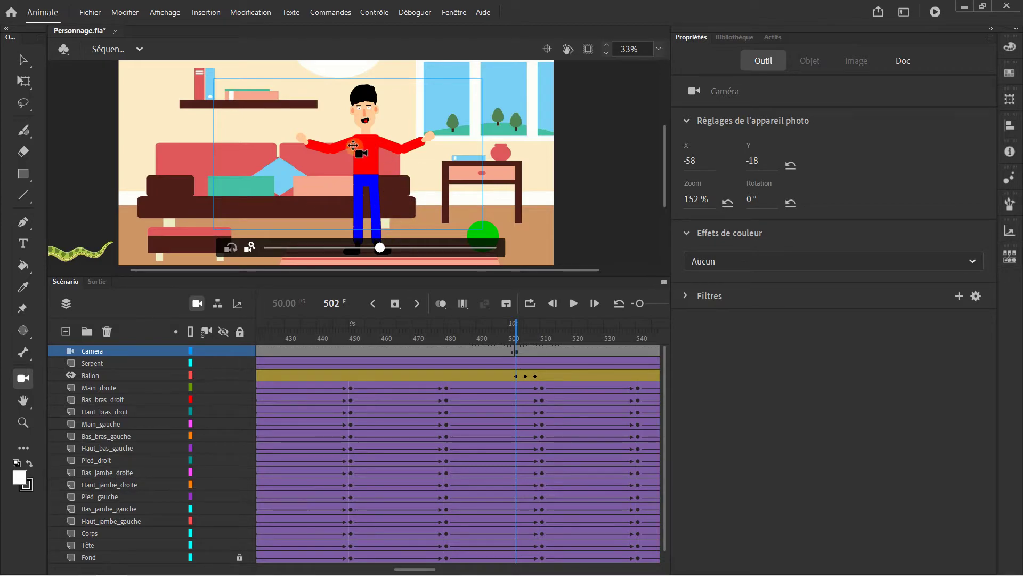
drag(313, 153, 360, 153)
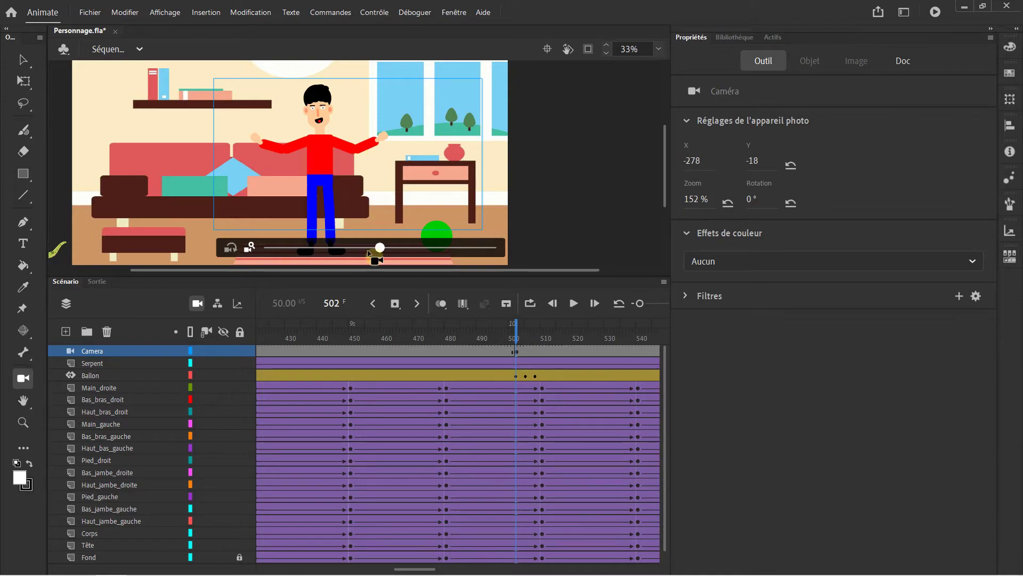
Create a classic tween on the Camera layer between the keyframes at frames 101 and 301
drag(516, 329, 213, 324)
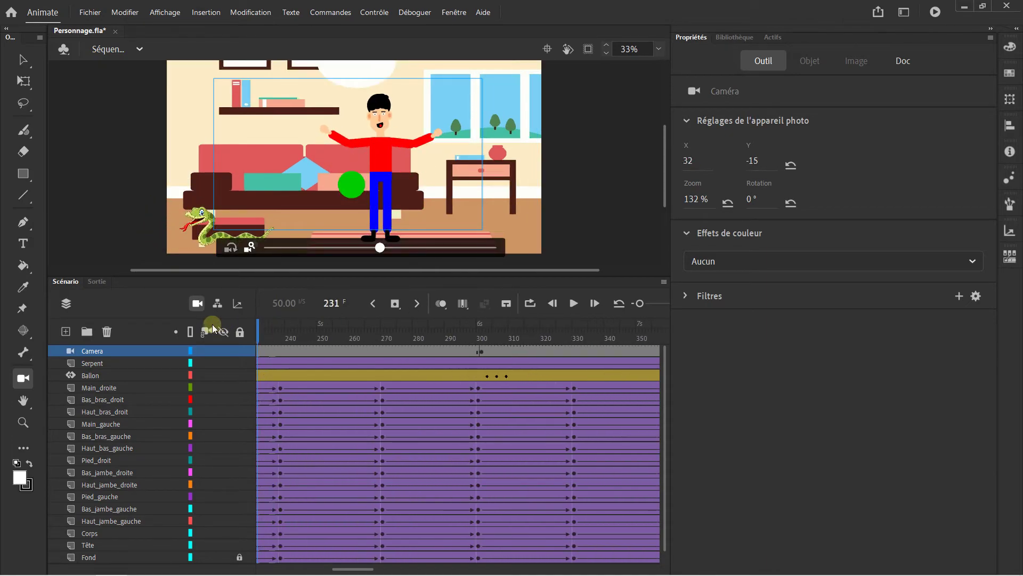
click(353, 352)
right_click(353, 351)
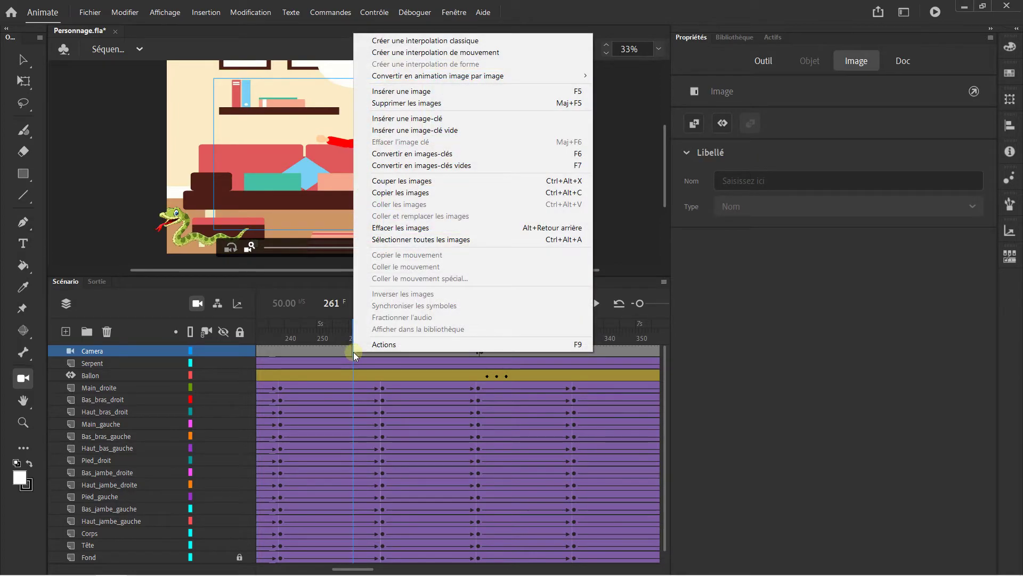
click(432, 42)
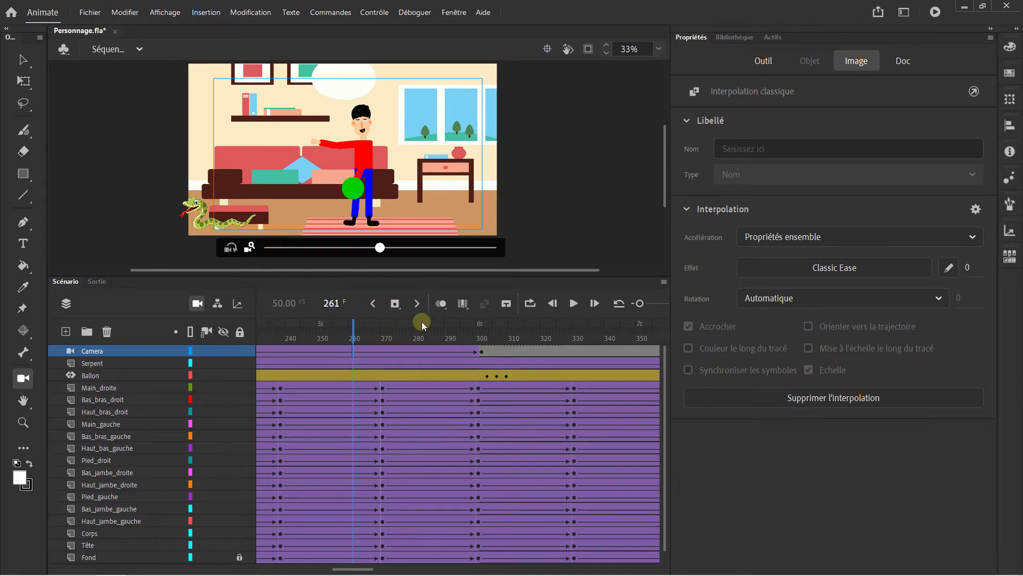
Create a classic tween on the Camera layer between the keyframes at frames 301 and 502
click(541, 351)
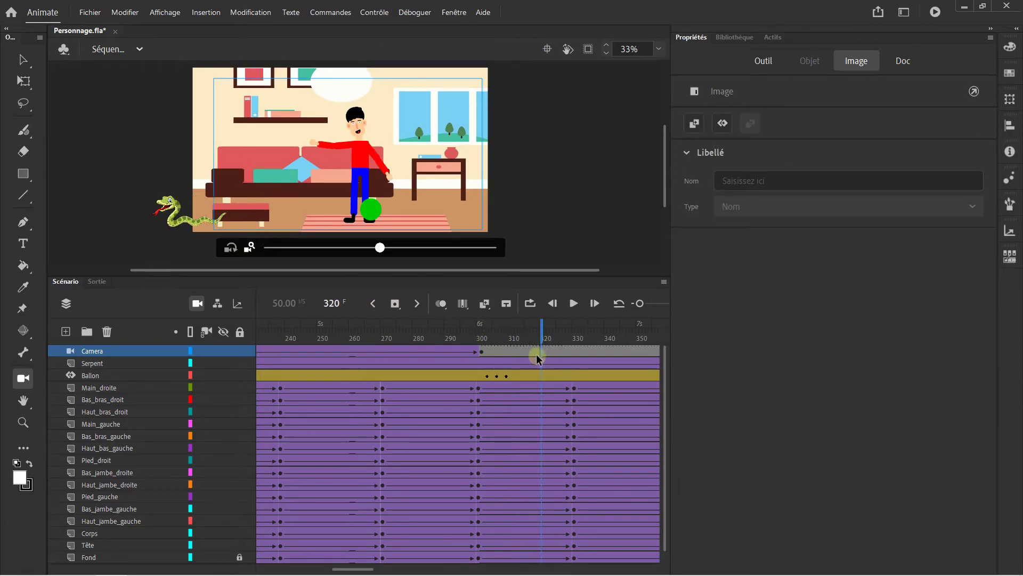
right_click(542, 352)
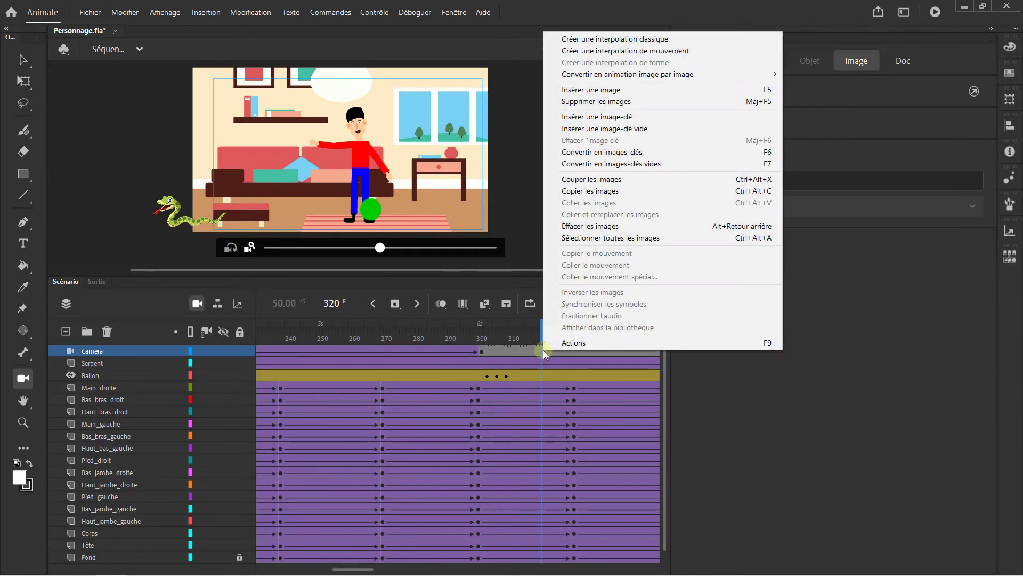
click(613, 40)
drag(640, 304, 634, 306)
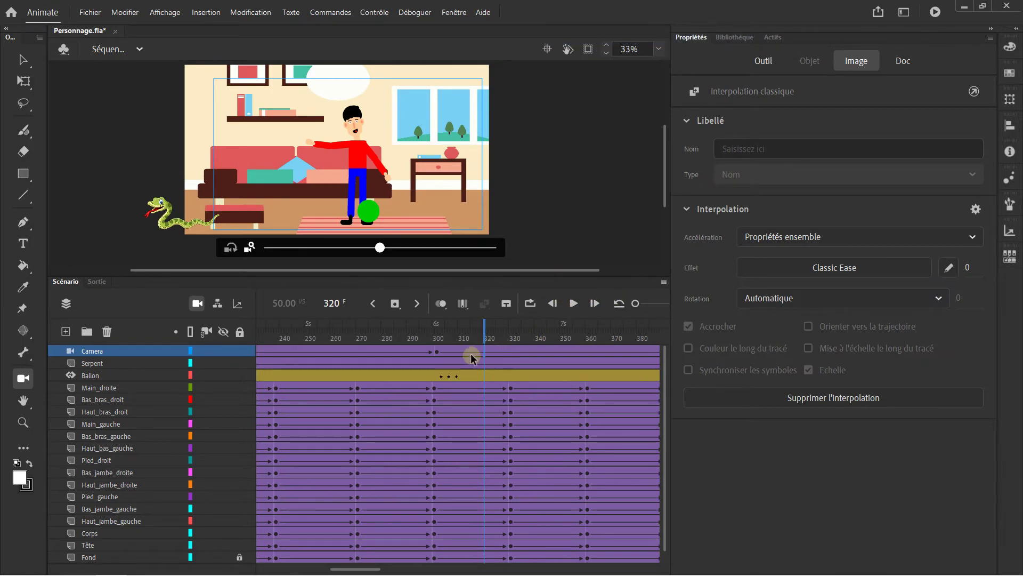
Create a classic tween on the Camera layer after frame 502 and convert its last frame, 605, to a keyframe
mouse_move(488, 333)
mouse_down()
mouse_move(334, 327)
mouse_move(229, 427)
mouse_move(377, 322)
mouse_move(578, 326)
mouse_move(679, 315)
mouse_move(598, 304)
mouse_move(479, 327)
mouse_up()
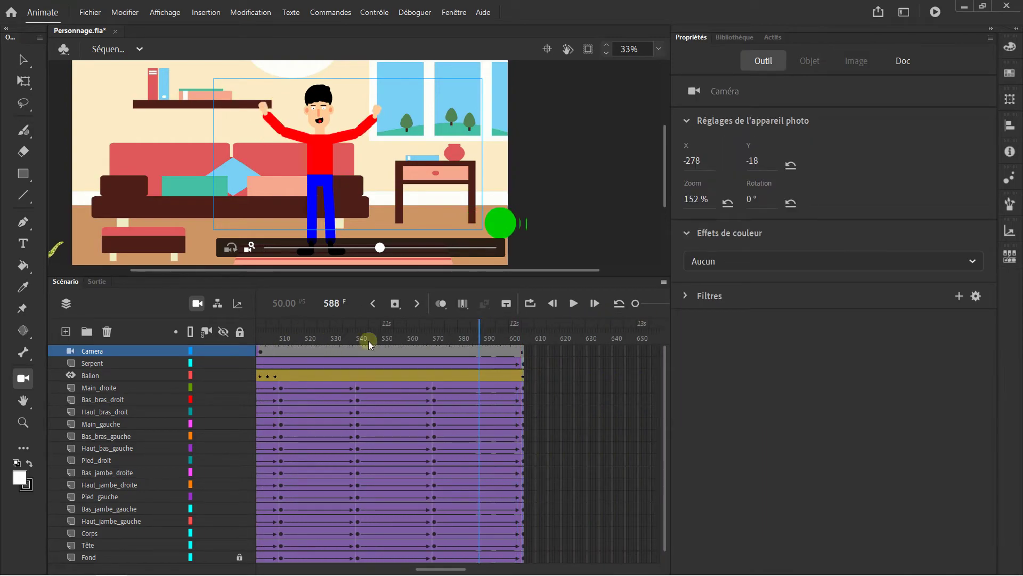
click(523, 354)
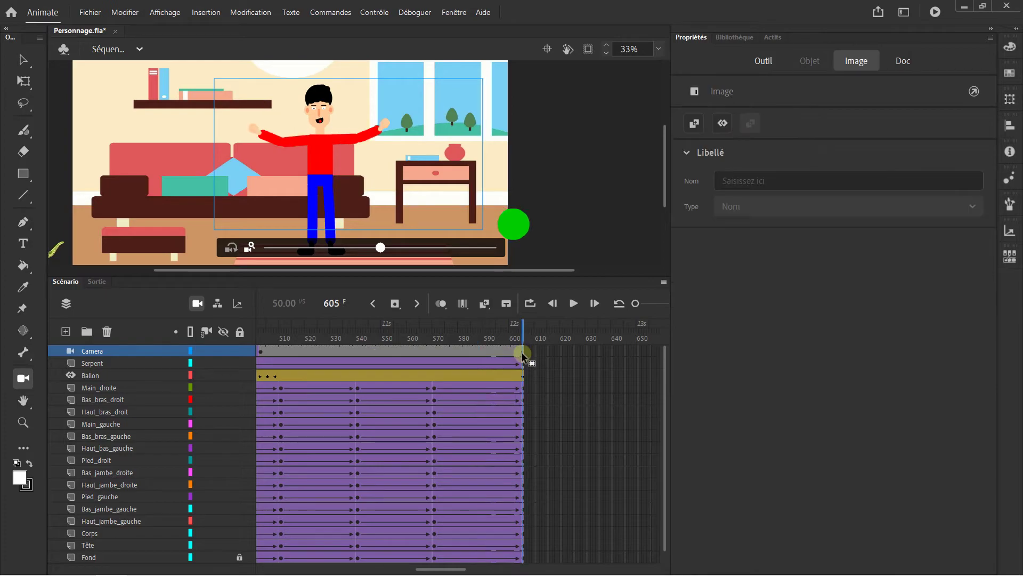
right_click(483, 356)
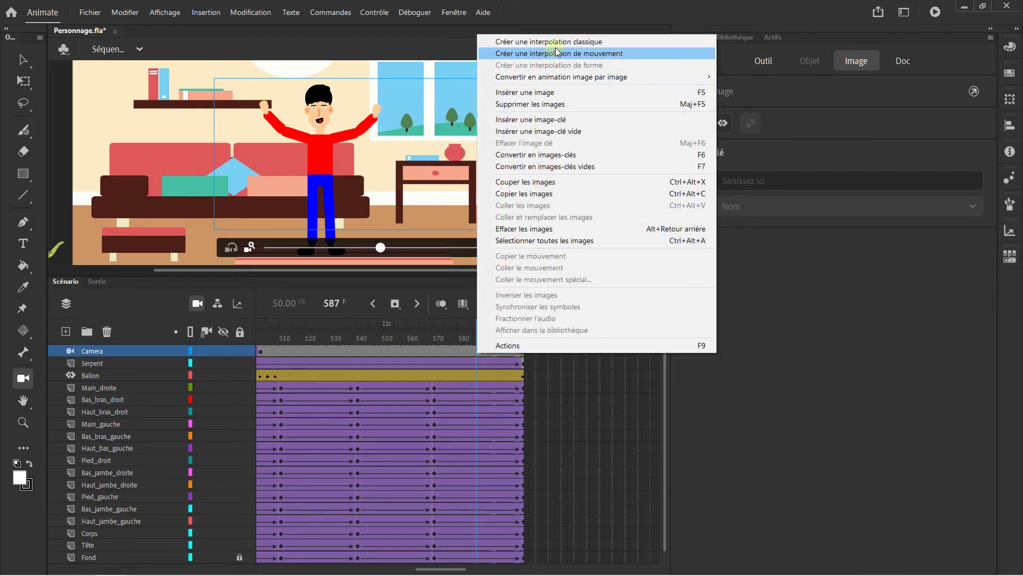
click(554, 42)
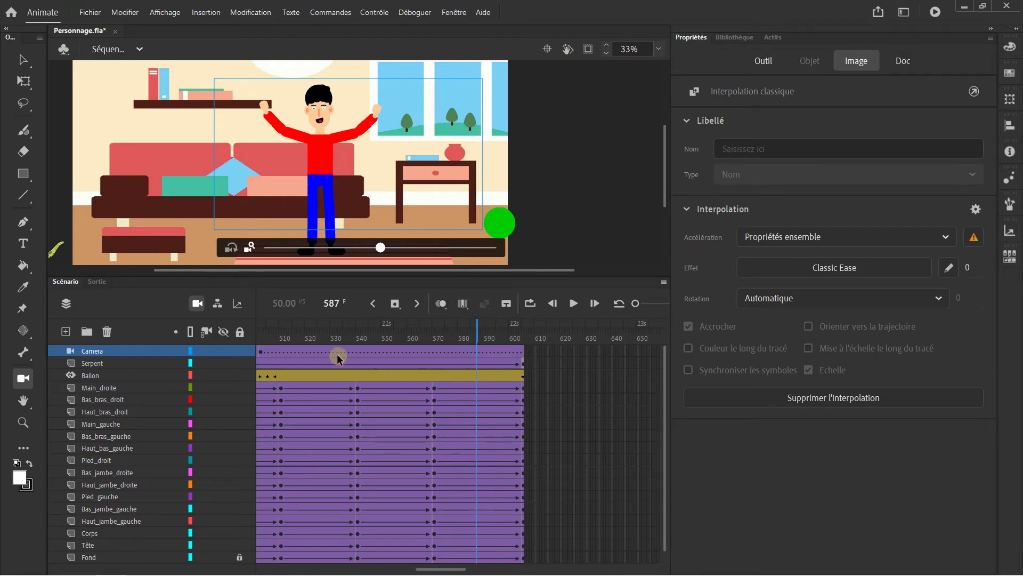
right_click(523, 357)
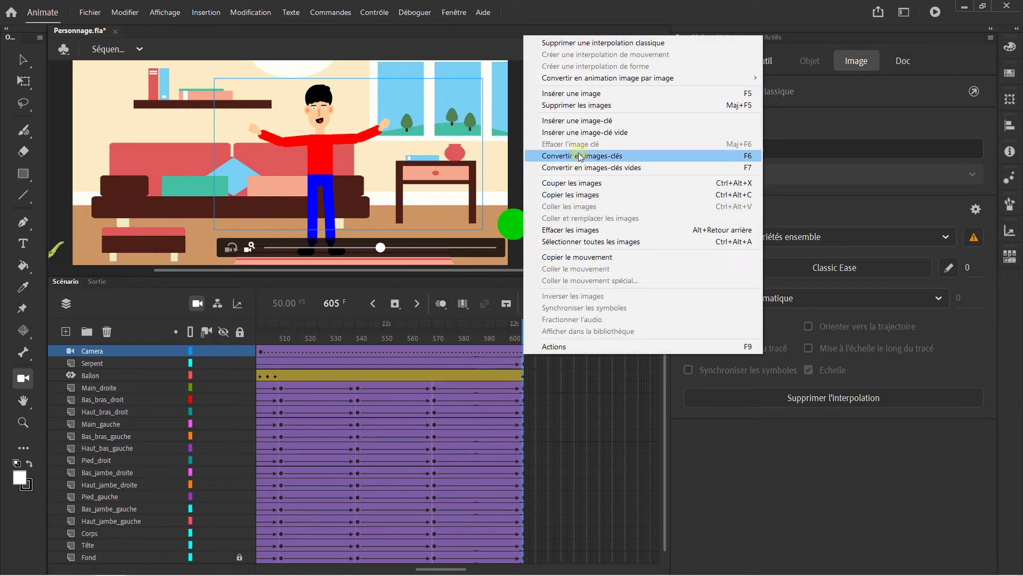
click(580, 157)
drag(525, 344, 264, 339)
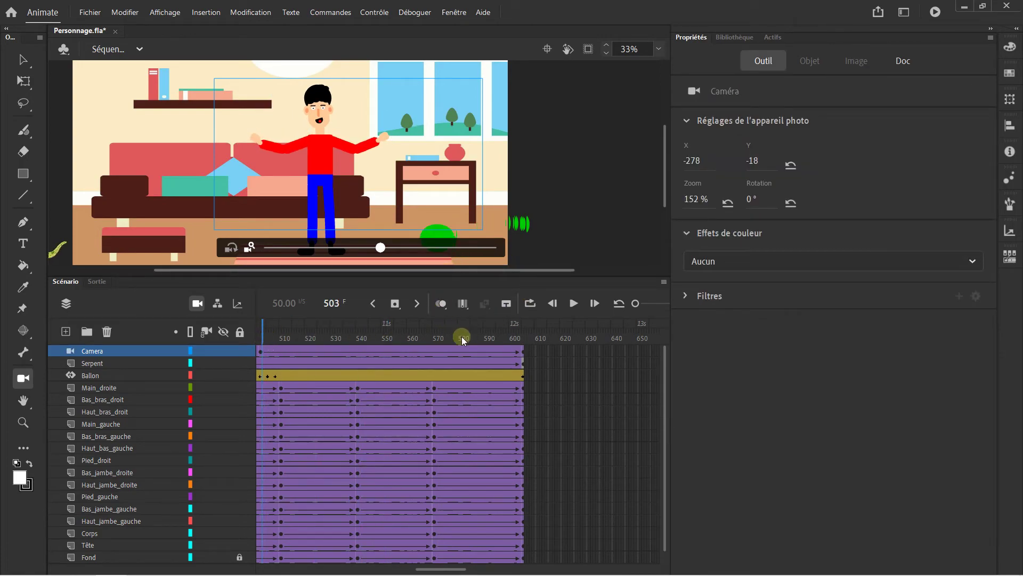
Test the movie, close the preview, and scrub back to frame 1 to review the camera animation
click(374, 13)
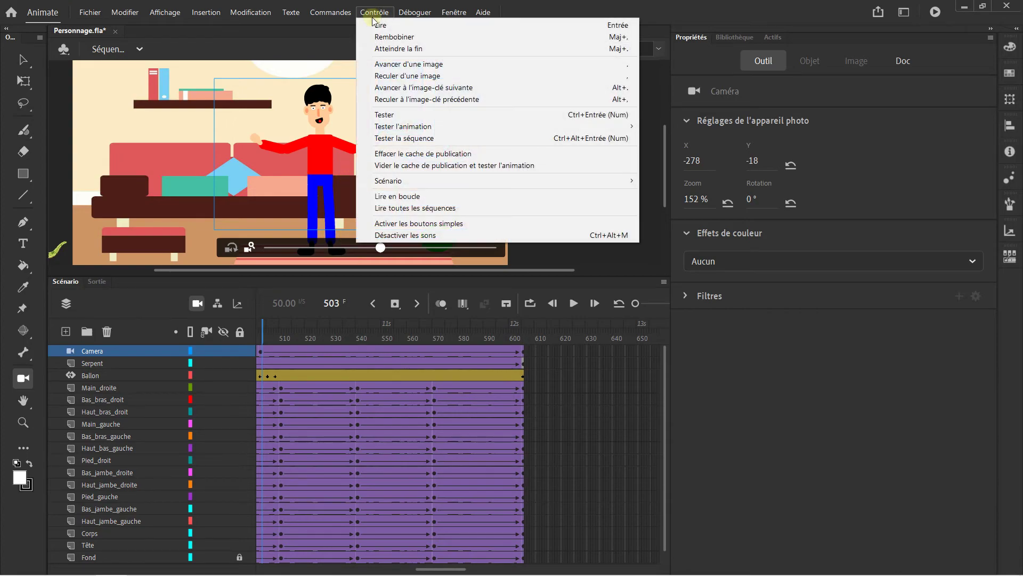
click(395, 115)
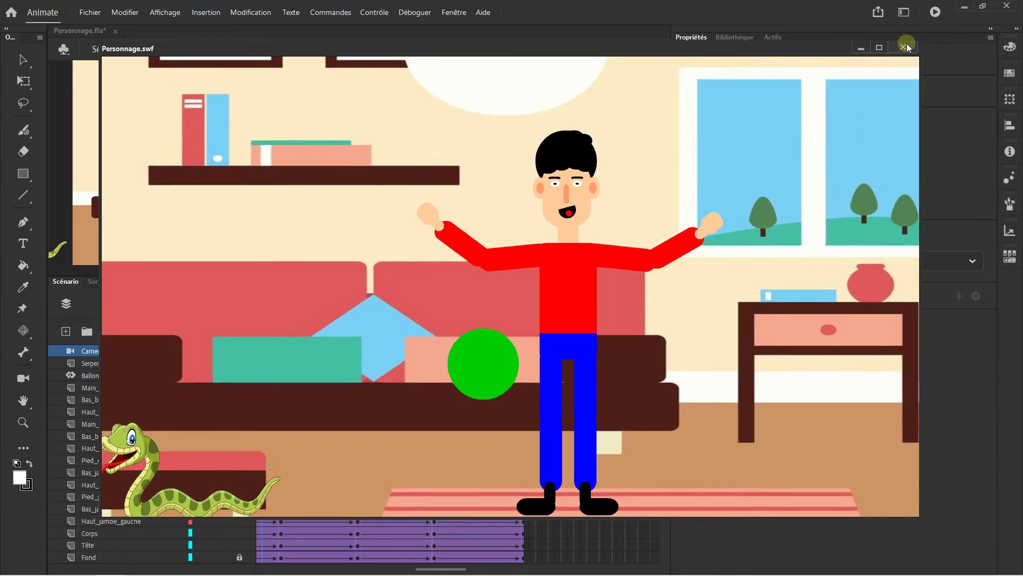
click(905, 47)
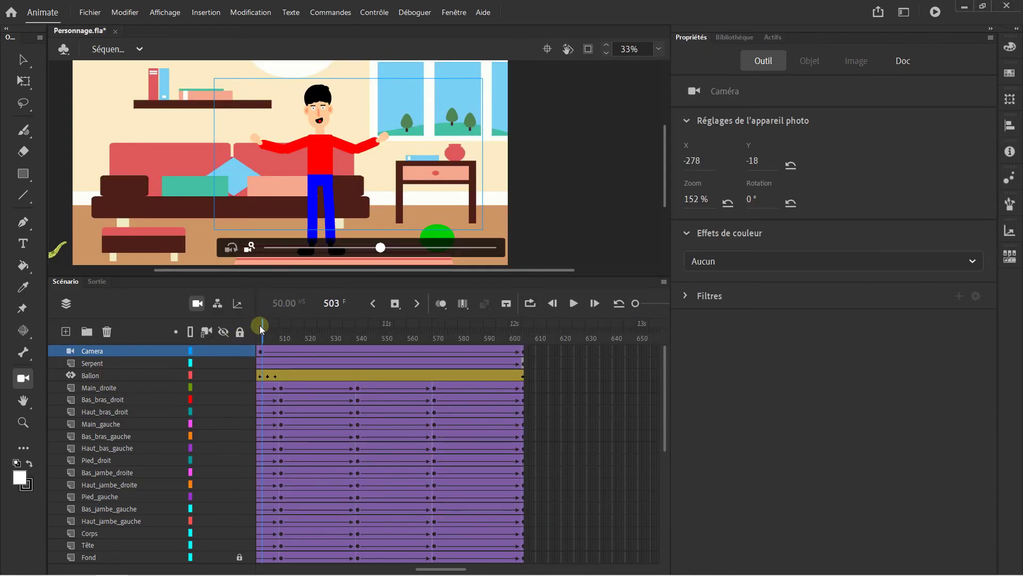
drag(262, 321, 132, 327)
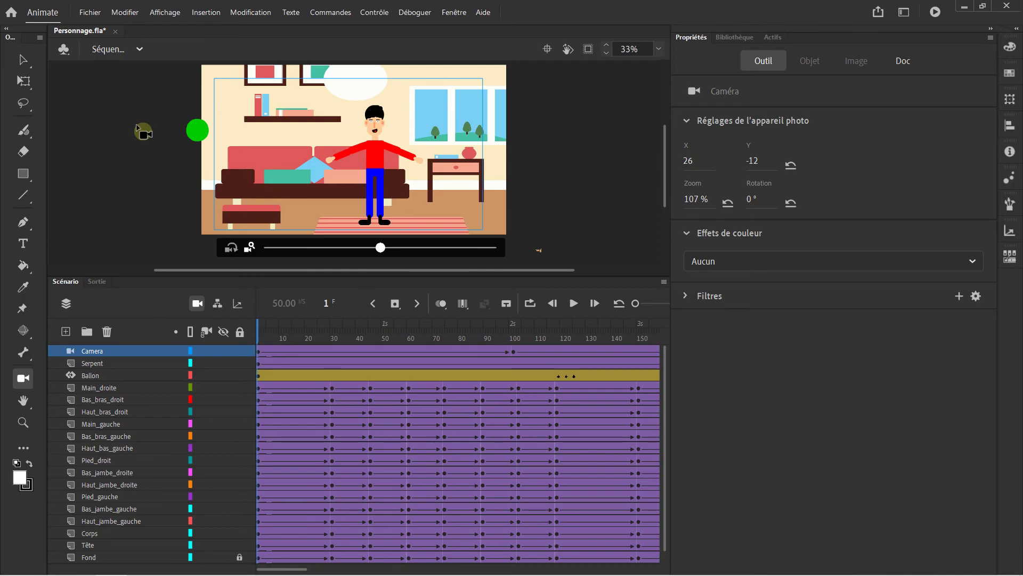
scroll(142, 133, down, 1)
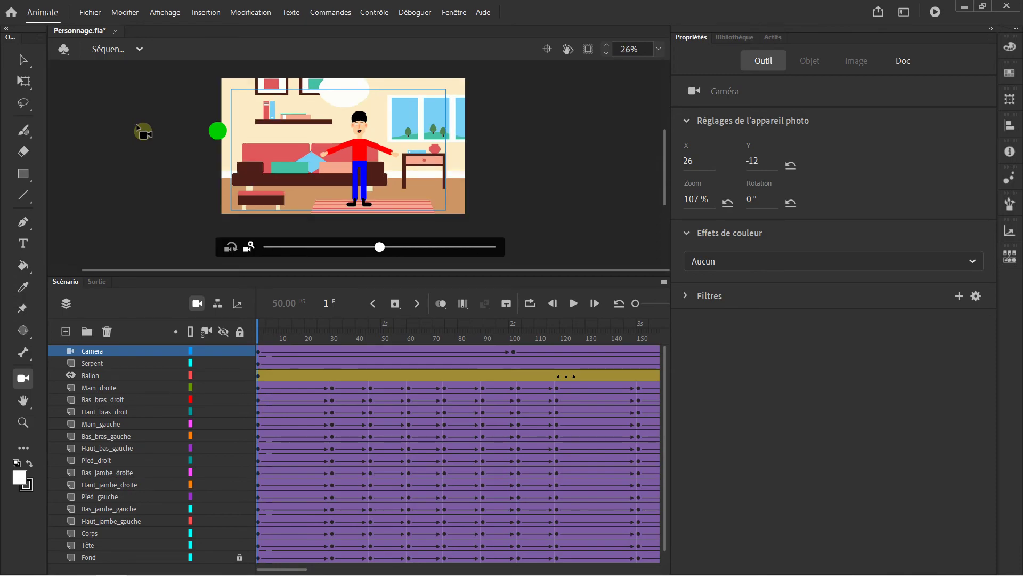